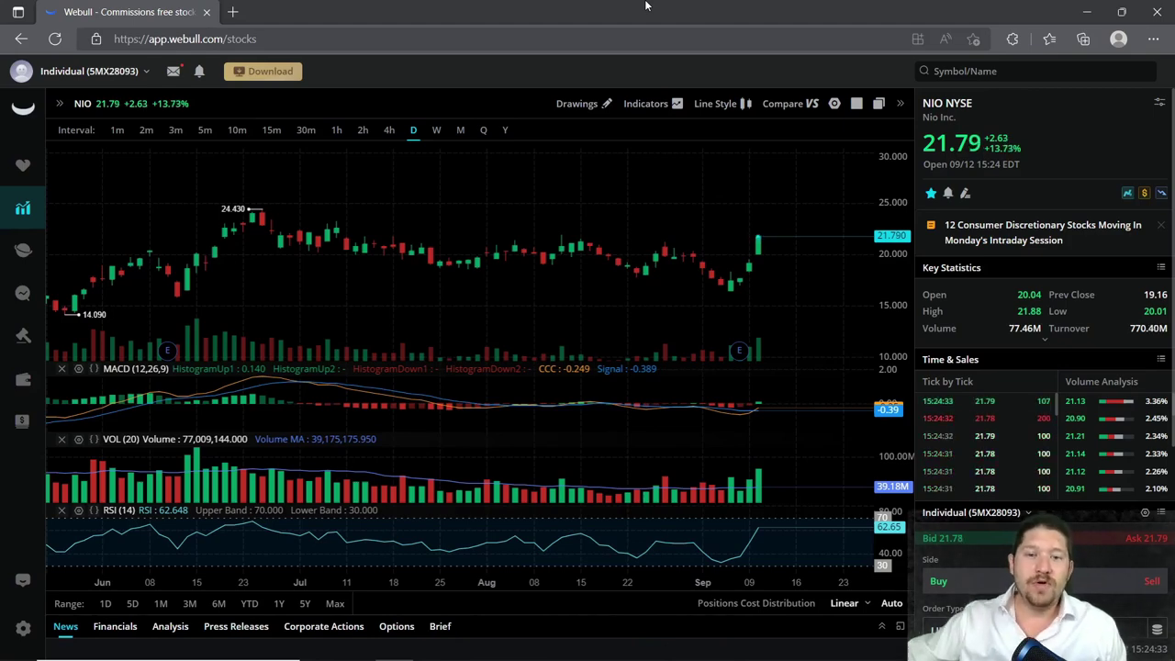
- Read NIO's company profile and business summary in the Brief section, and collapse the details afterward
click(883, 628)
click(439, 397)
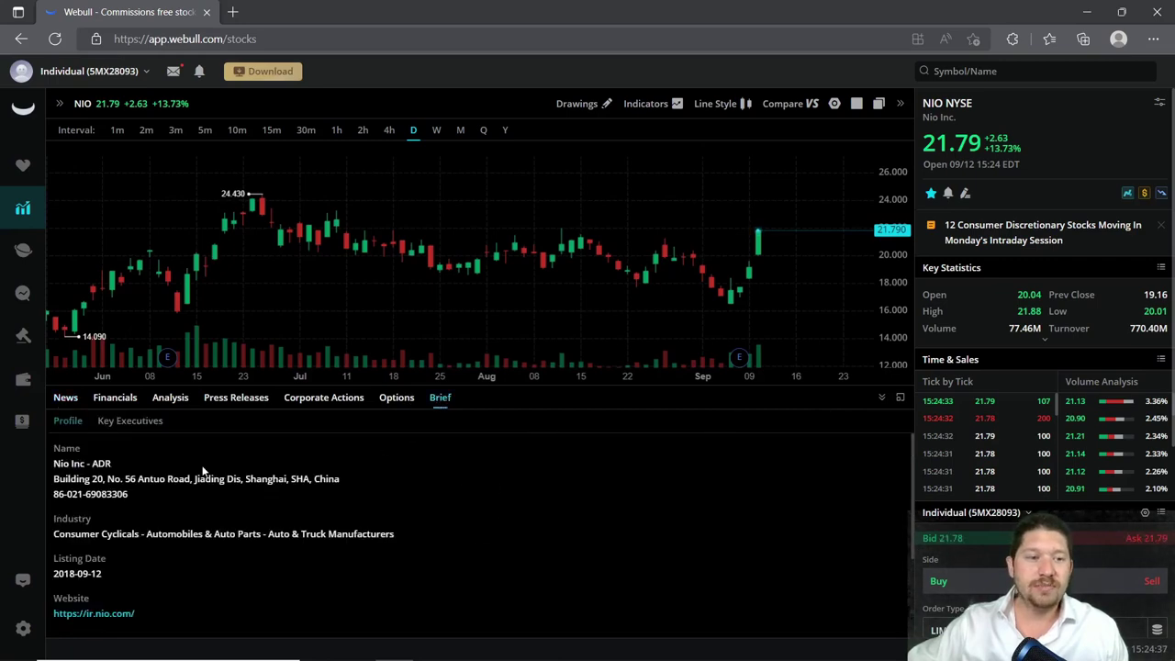
scroll(175, 519, down, 2)
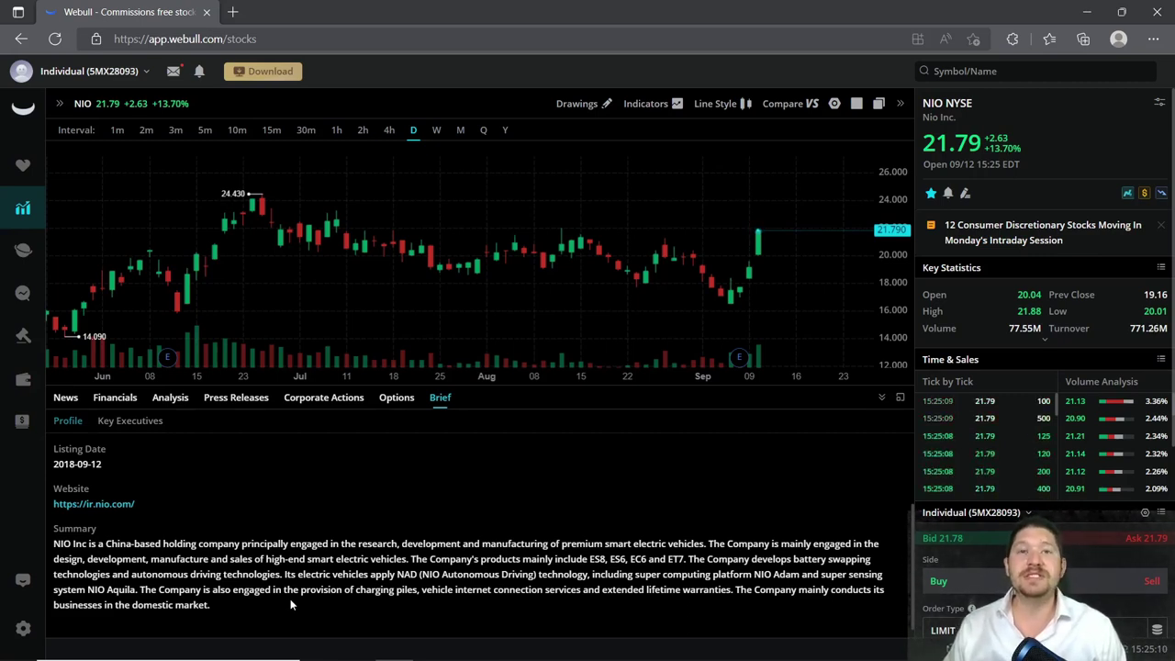
click(882, 398)
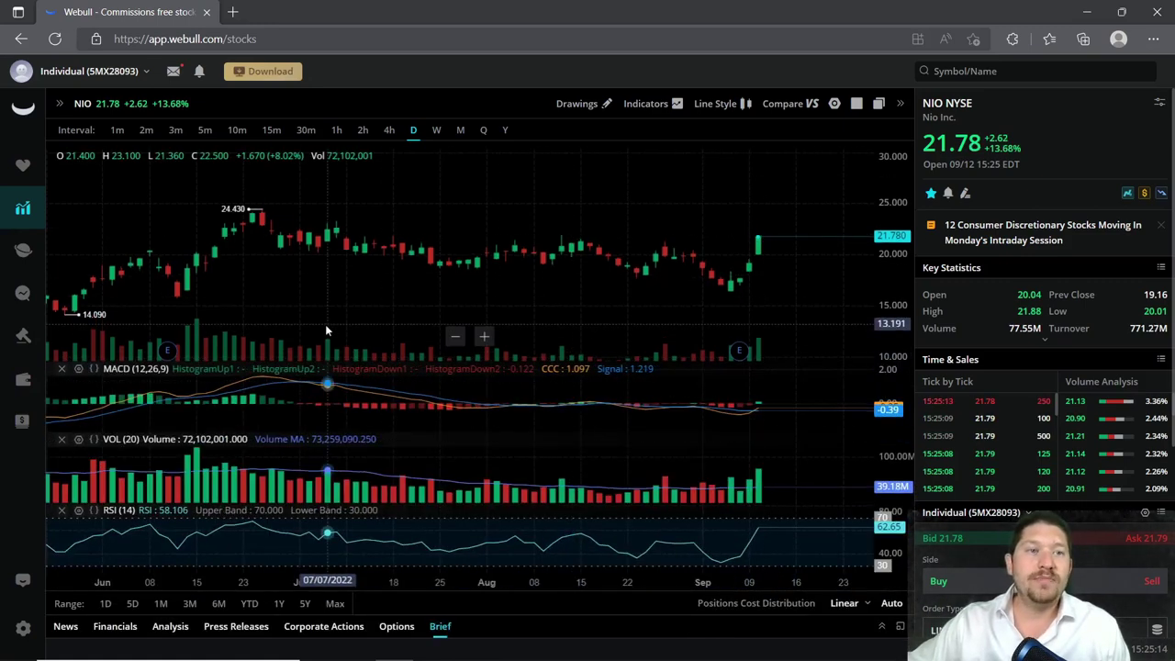
- Read the NIO news articles on Deutsche Bank's 'Buy' rating and the 12 moving consumer discretionary stocks, and collapse the news
click(882, 627)
click(65, 397)
click(289, 421)
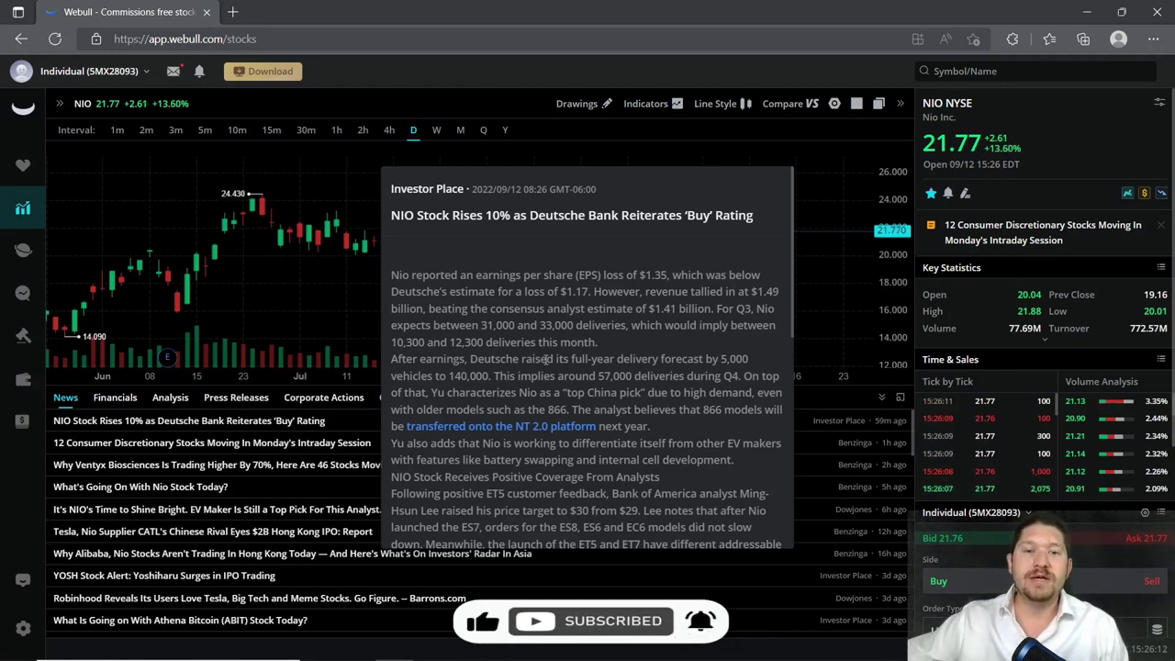
scroll(547, 359, down, 2)
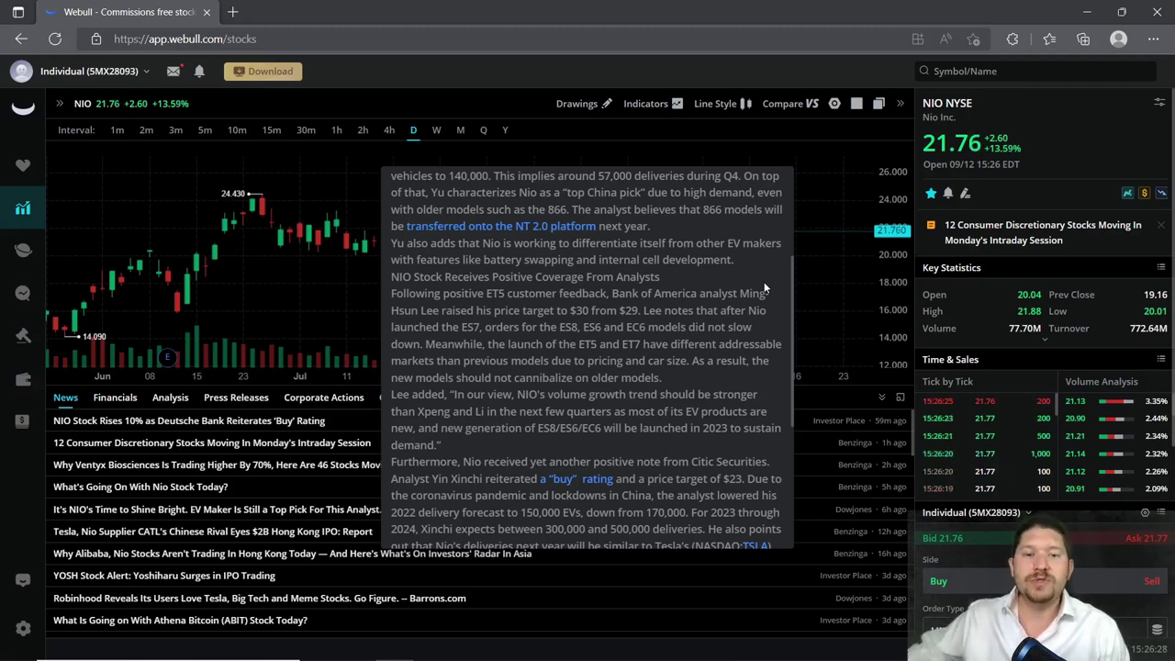
scroll(730, 345, down, 2)
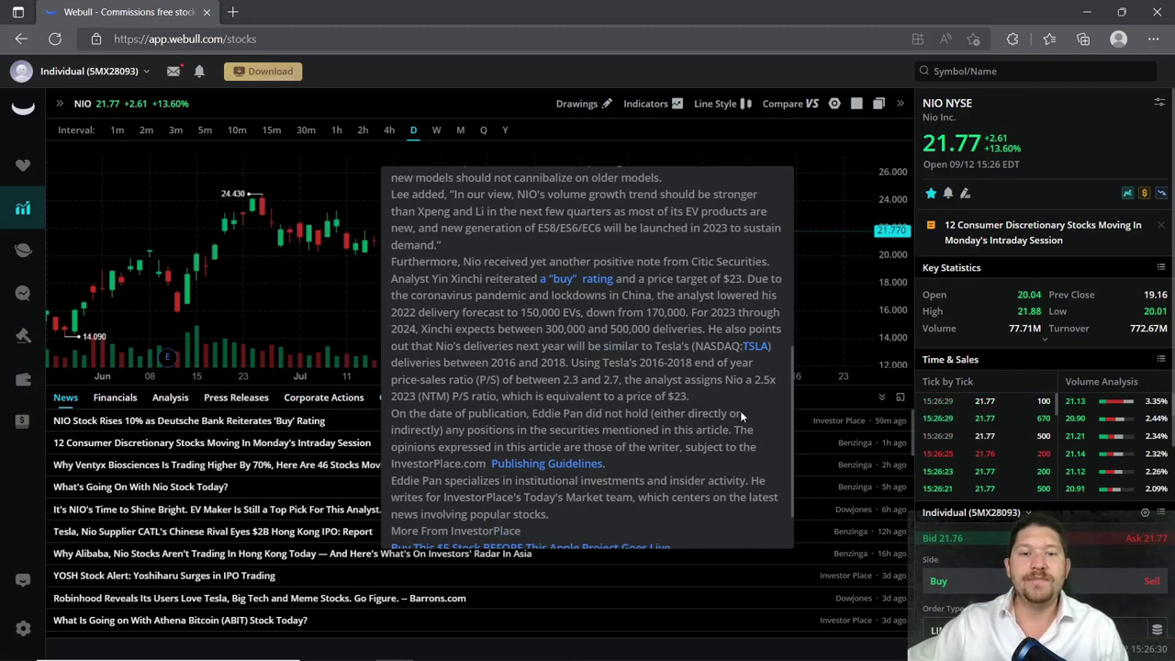
click(255, 445)
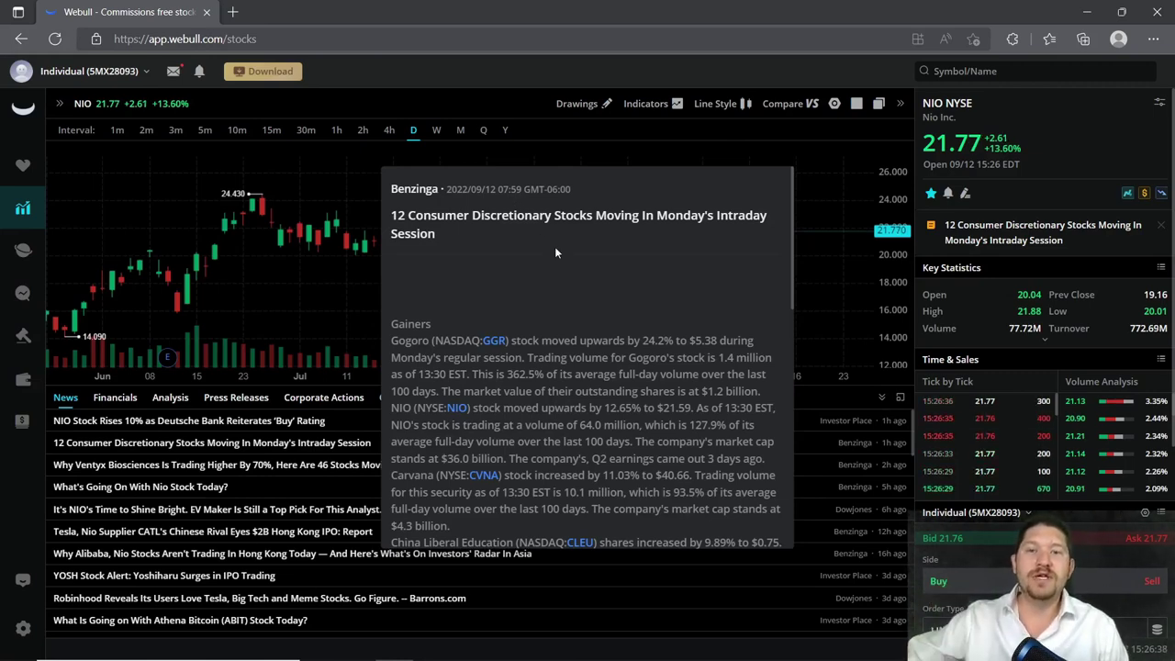
scroll(551, 308, down, 1)
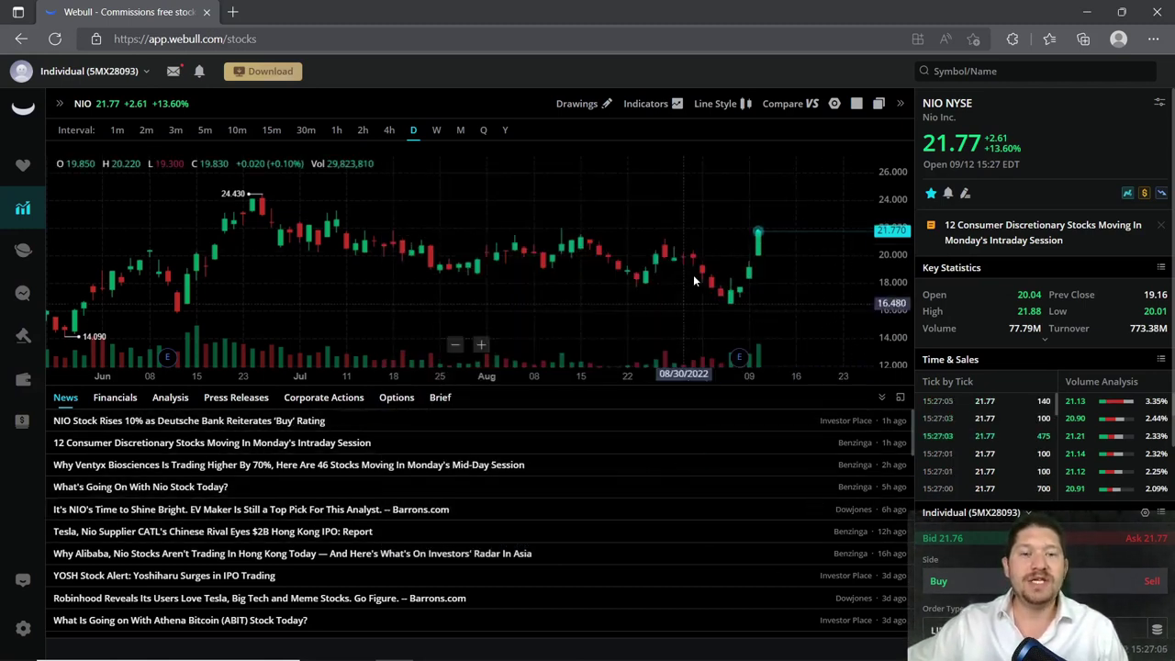
click(882, 399)
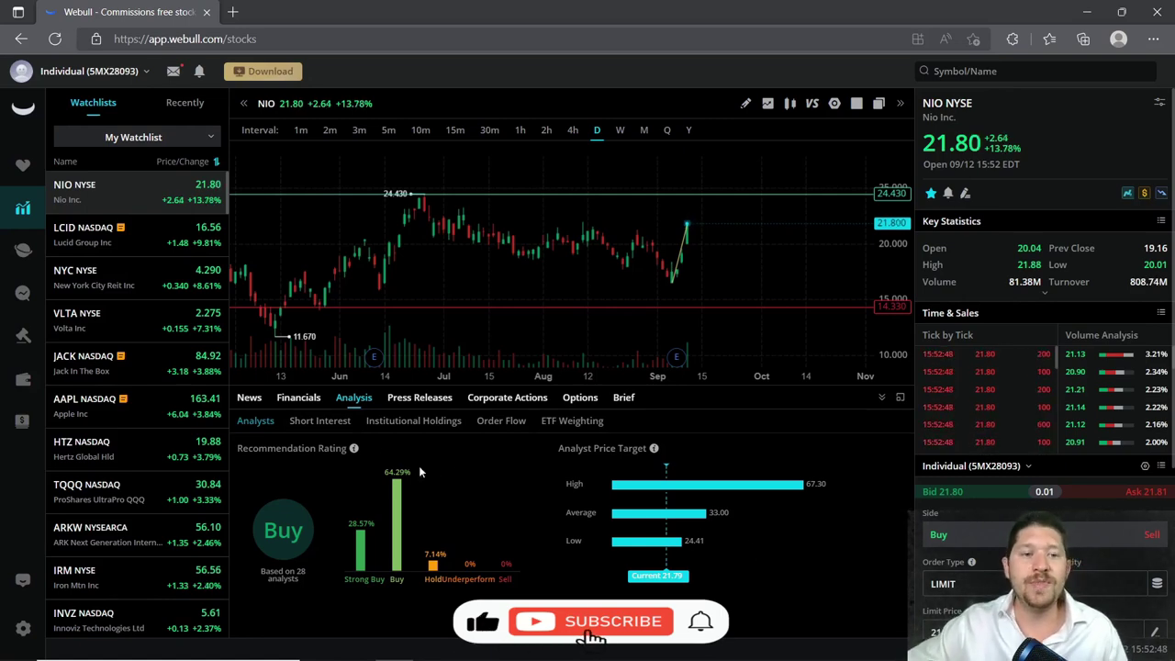
- Look through NIO's short interest, analyst ratings and price targets, financial forecast and news headlines
click(347, 427)
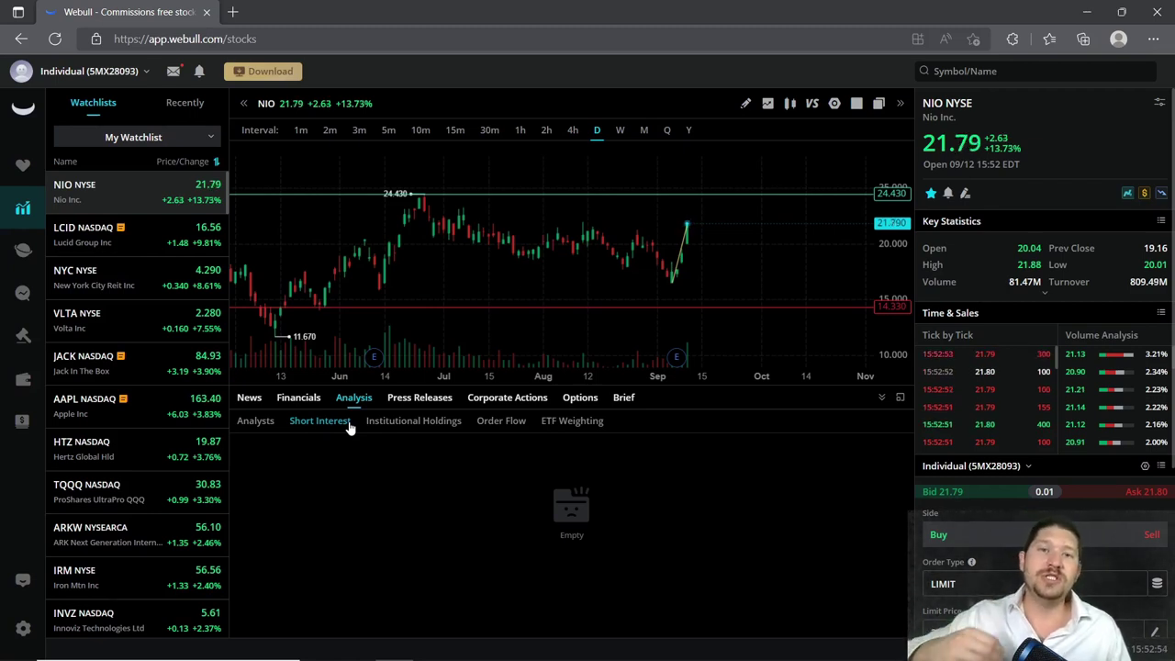
click(261, 421)
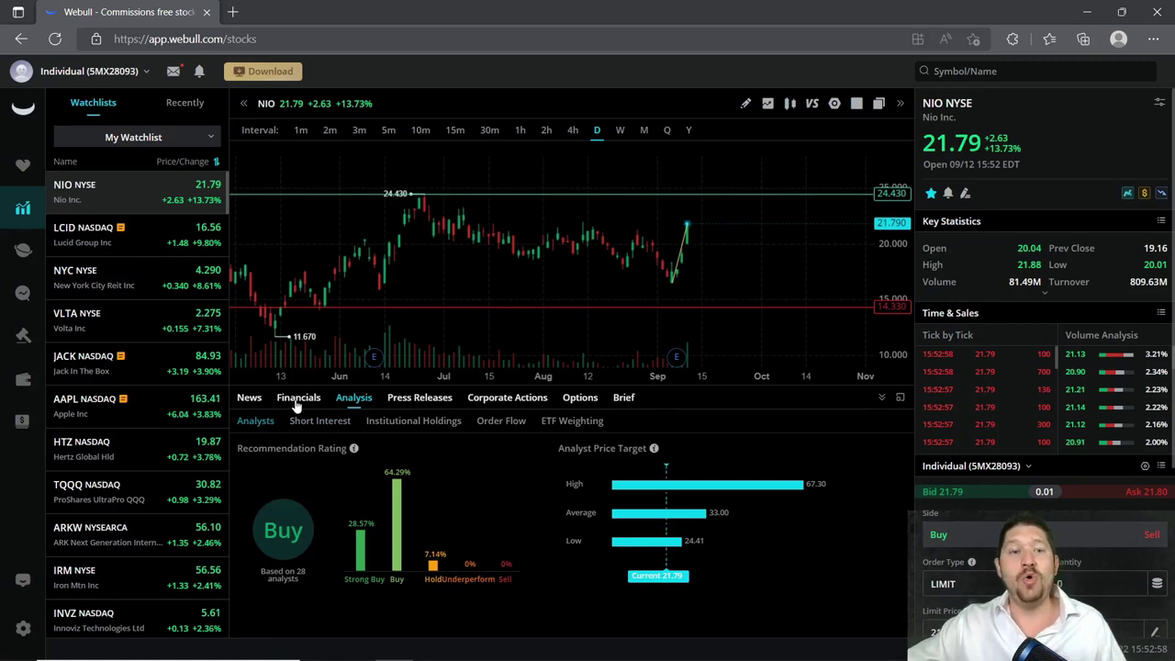
click(295, 403)
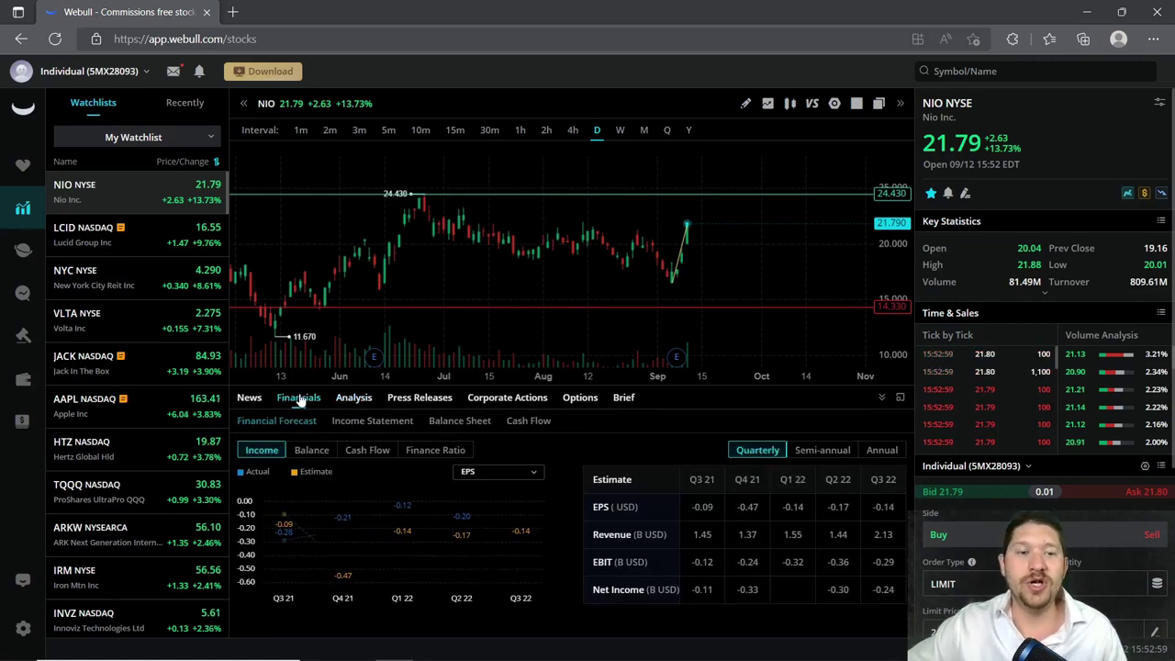
click(249, 400)
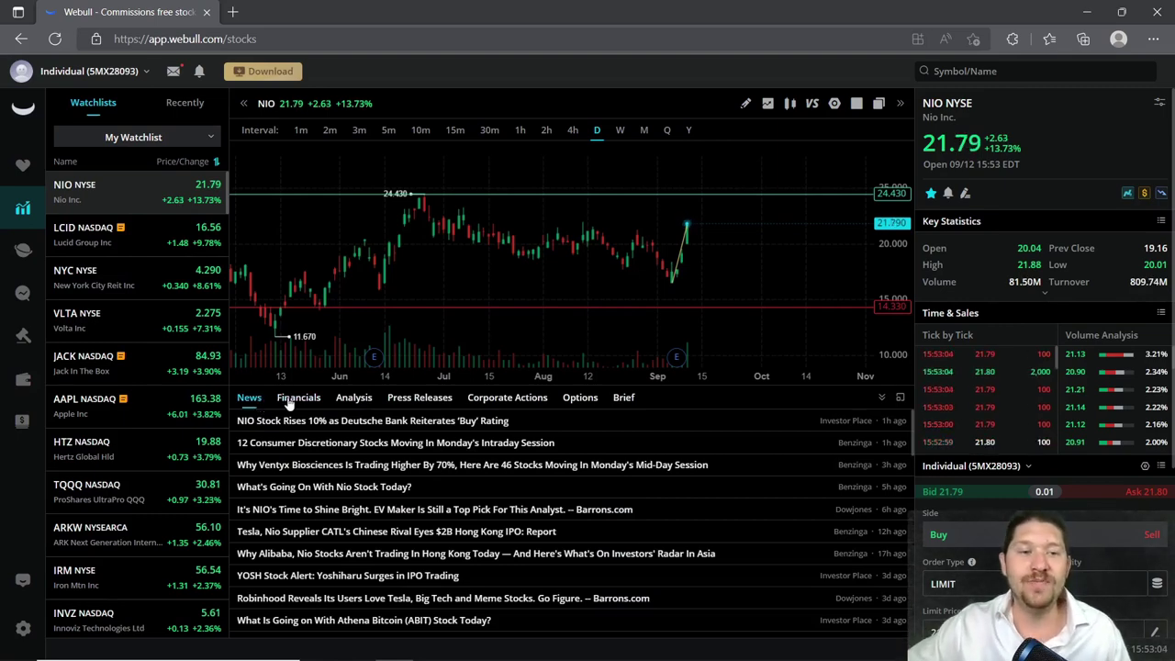
click(286, 401)
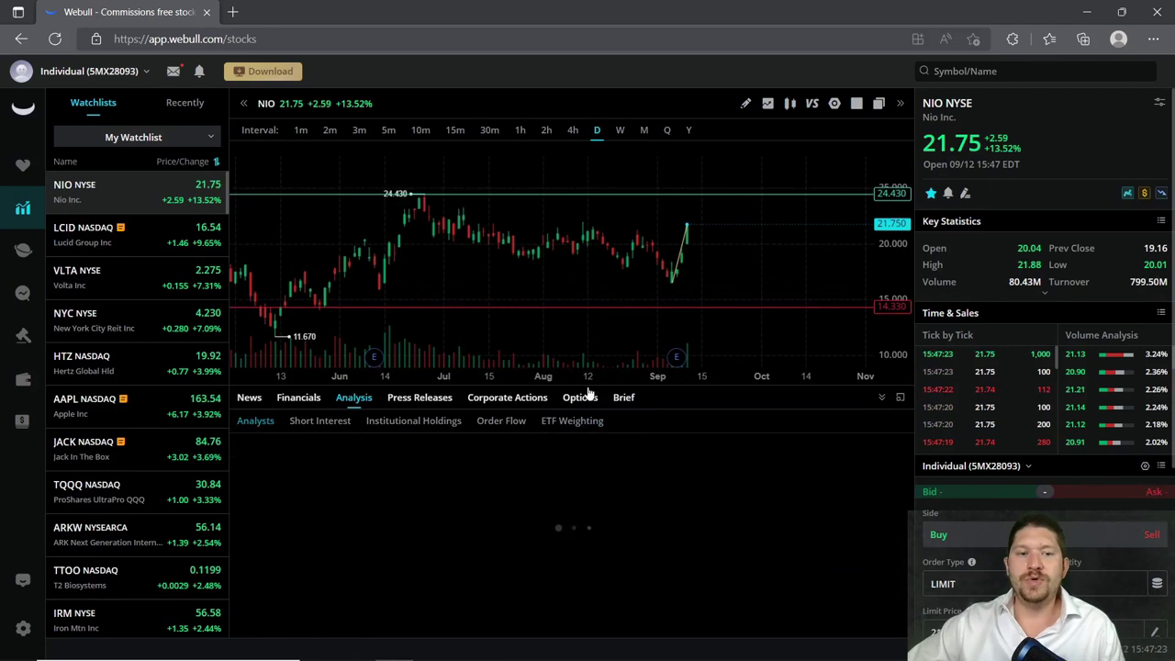
- Examine NIO's quarterly financial forecast for income, balance and cash flow, and open the income statement
click(292, 400)
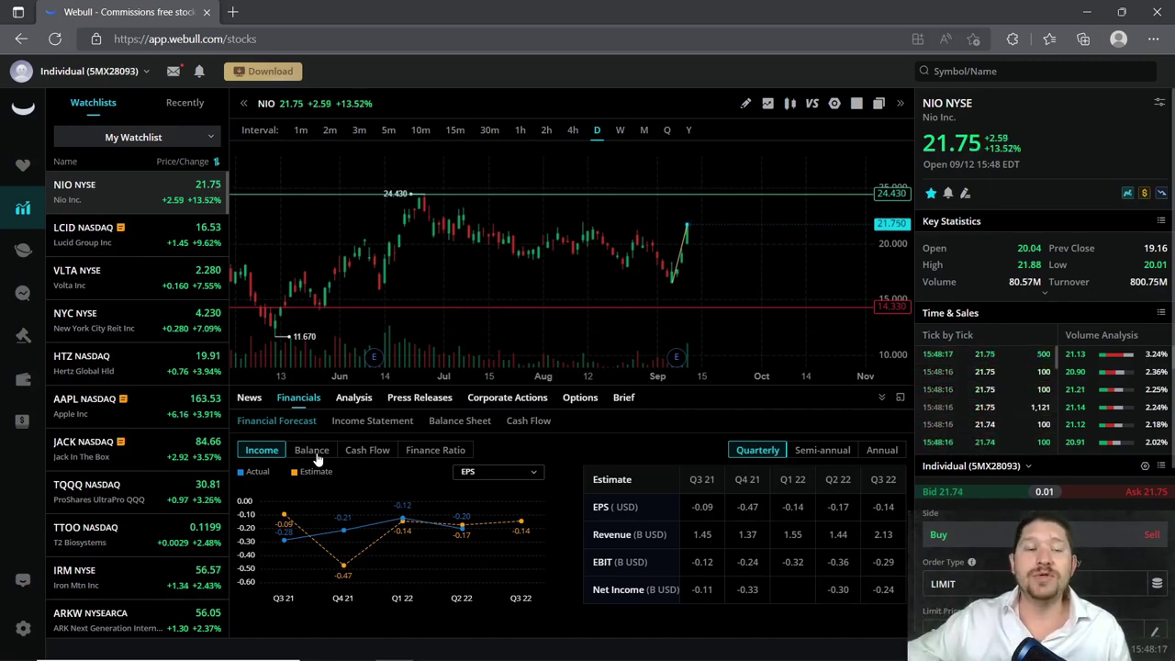
click(312, 455)
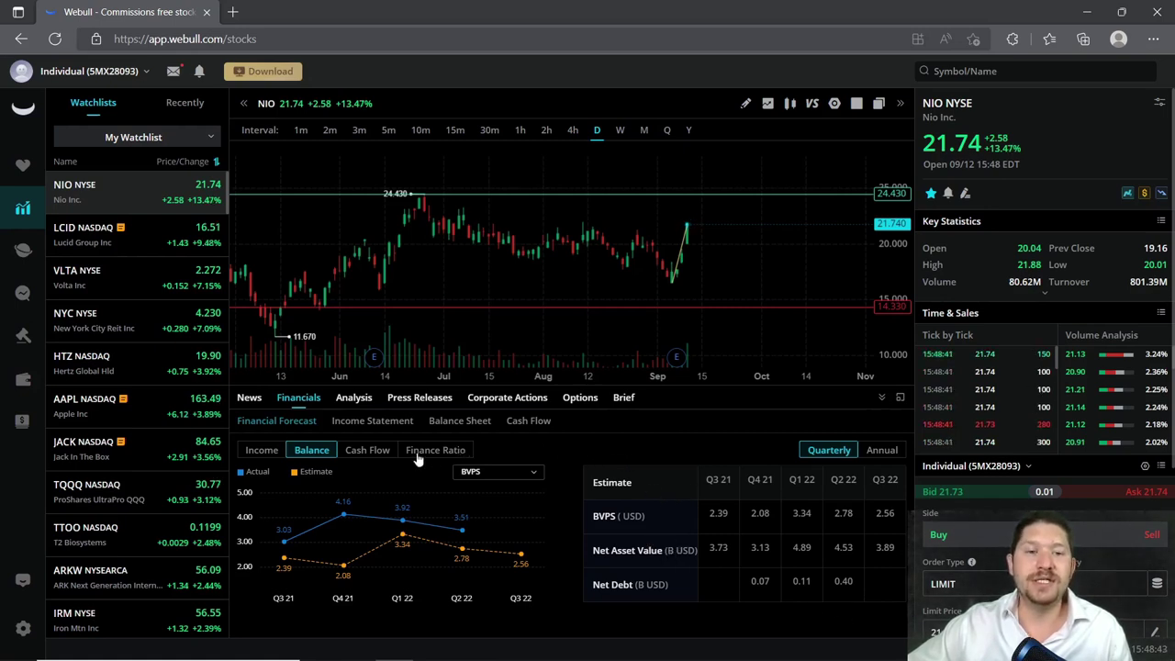
click(367, 449)
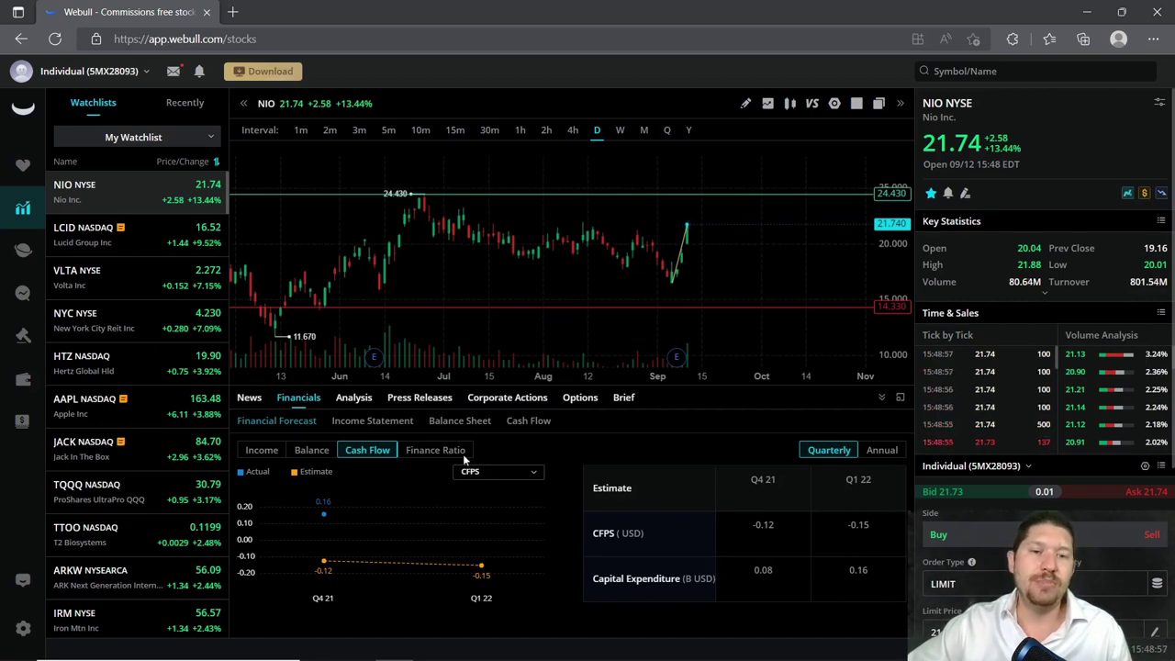
click(345, 424)
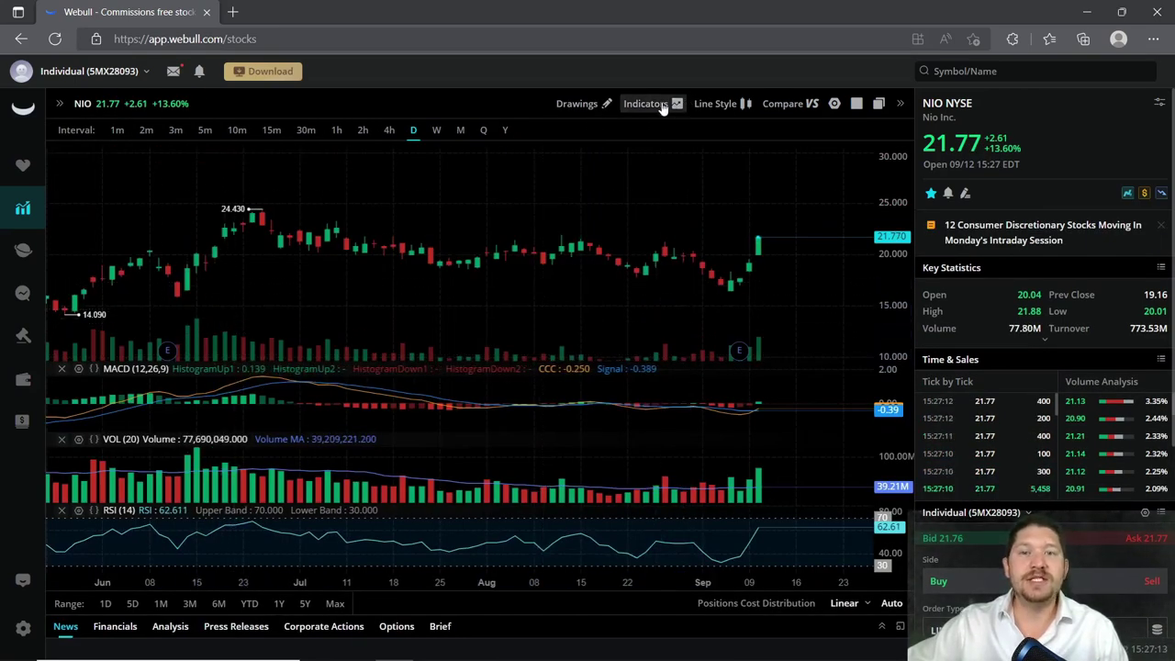
- Draw a horizontal support line at about 14.33, beside the early-June low on NIO's daily chart
click(597, 104)
click(604, 160)
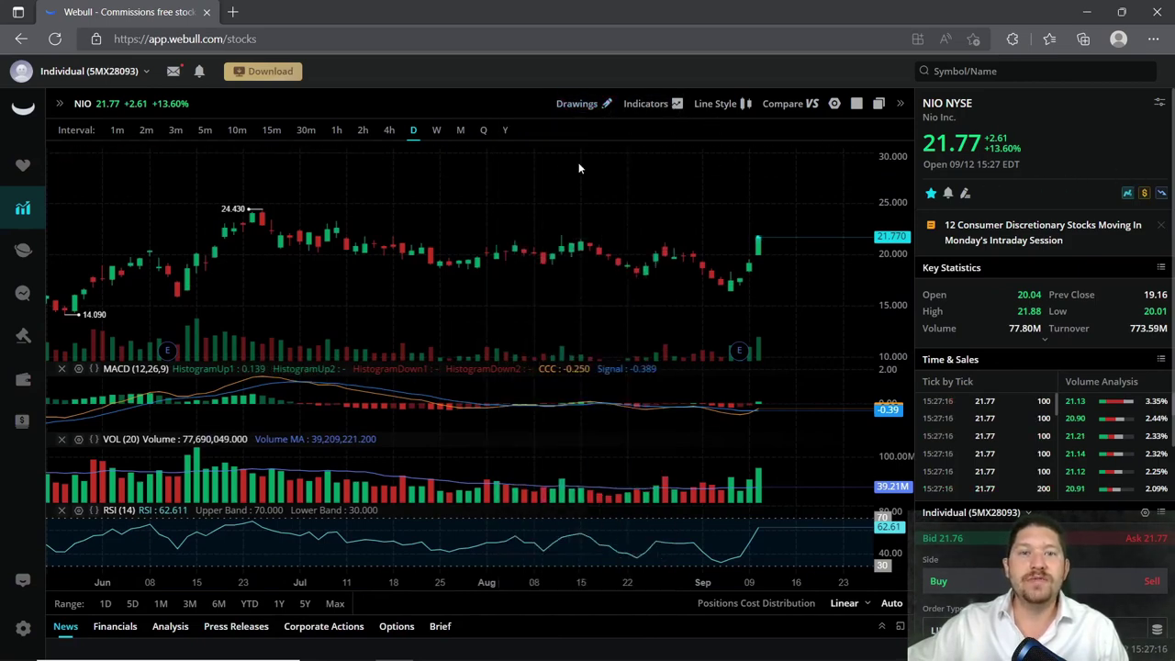
click(72, 316)
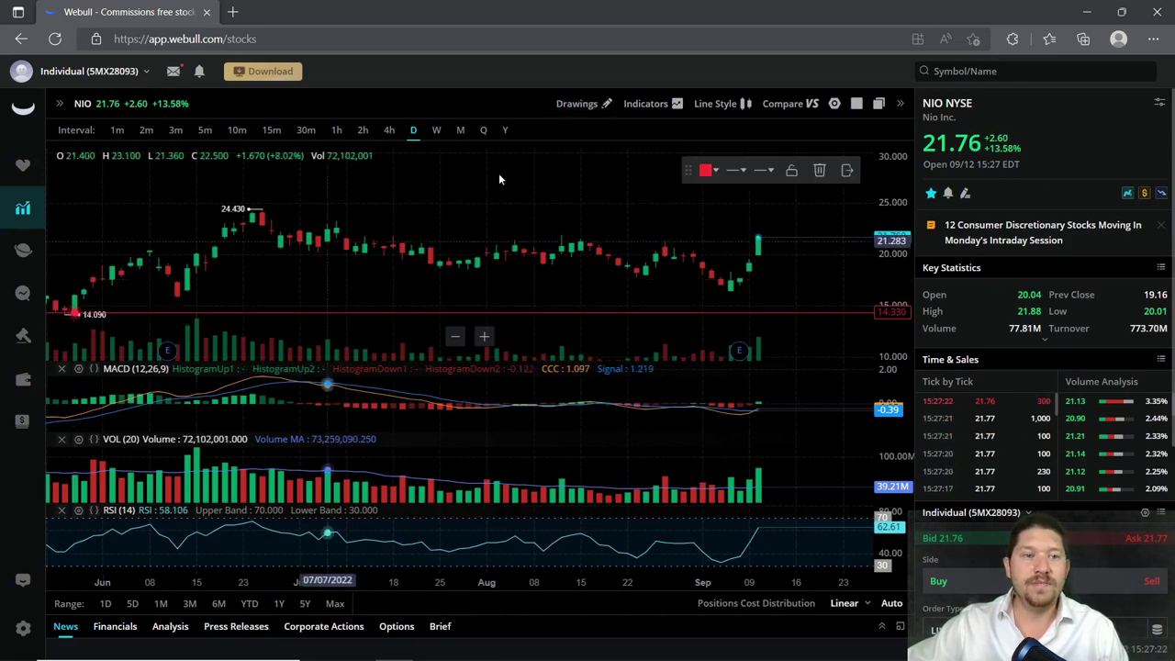
- Draw a horizontal resistance line at 24.43, level with the late-June high on the daily chart
click(577, 103)
click(555, 154)
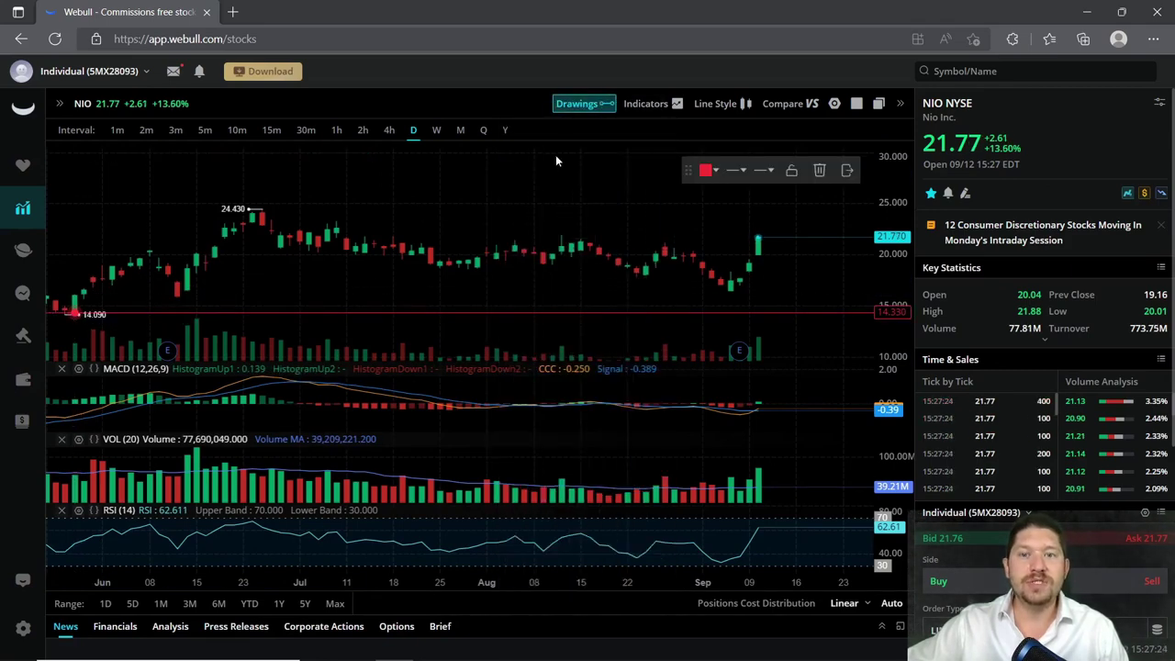
click(318, 211)
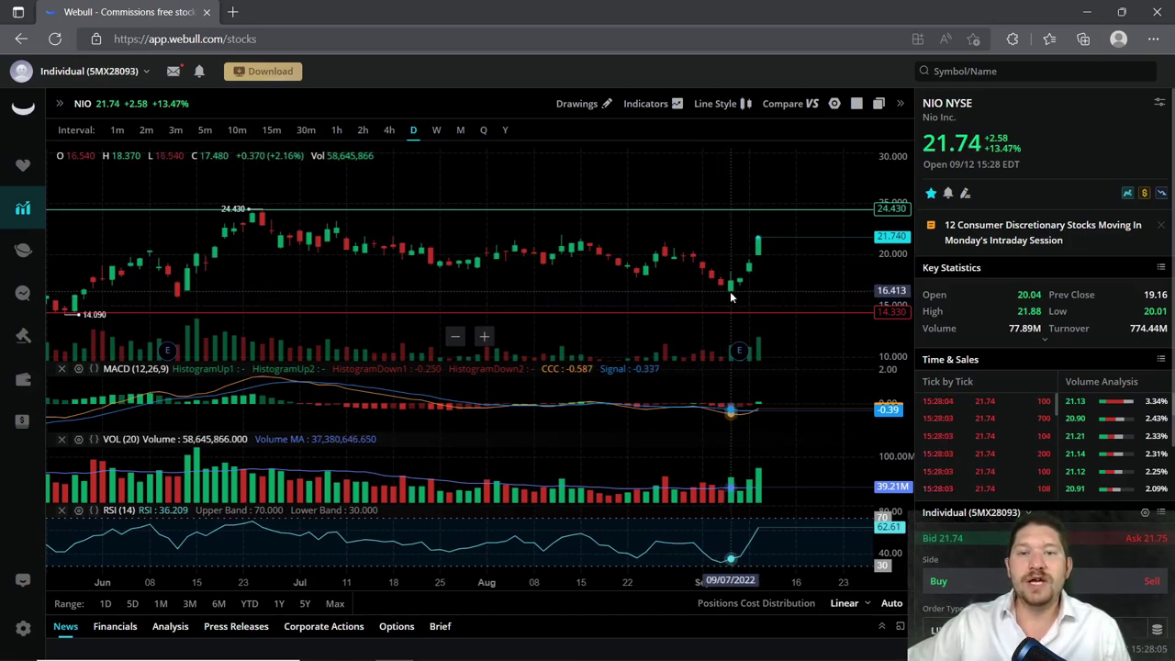
- Draw a trendline from the 09/07/2022 low up to the 09/12/2022 candle, a rise of about 5.2
click(578, 103)
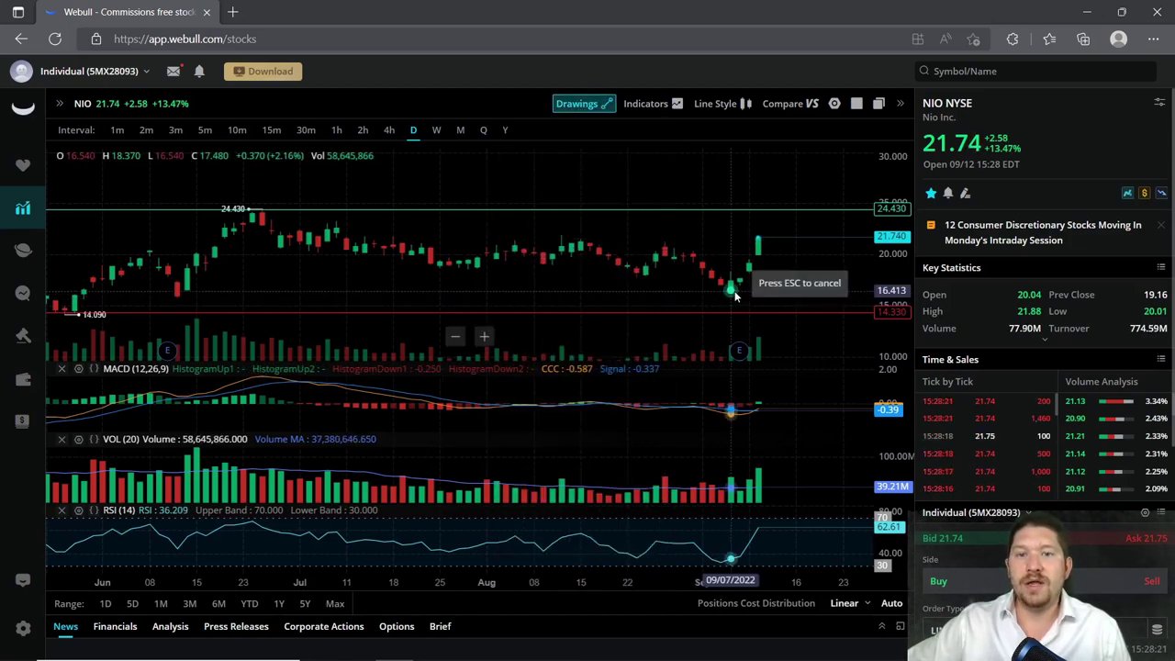
click(734, 293)
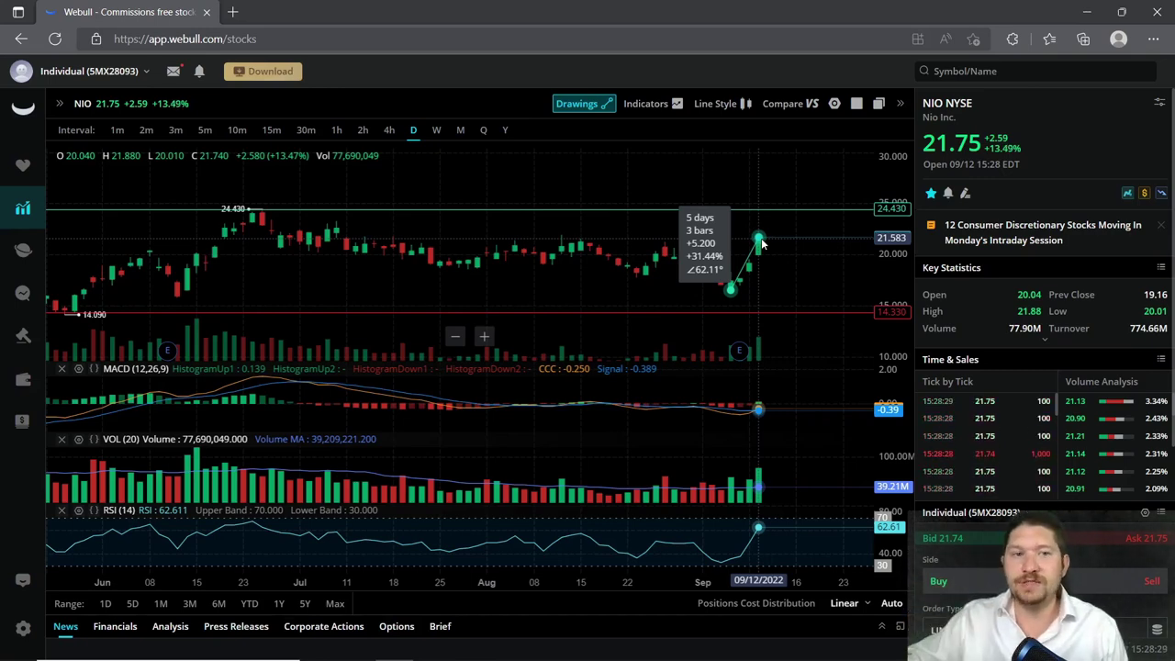
click(761, 243)
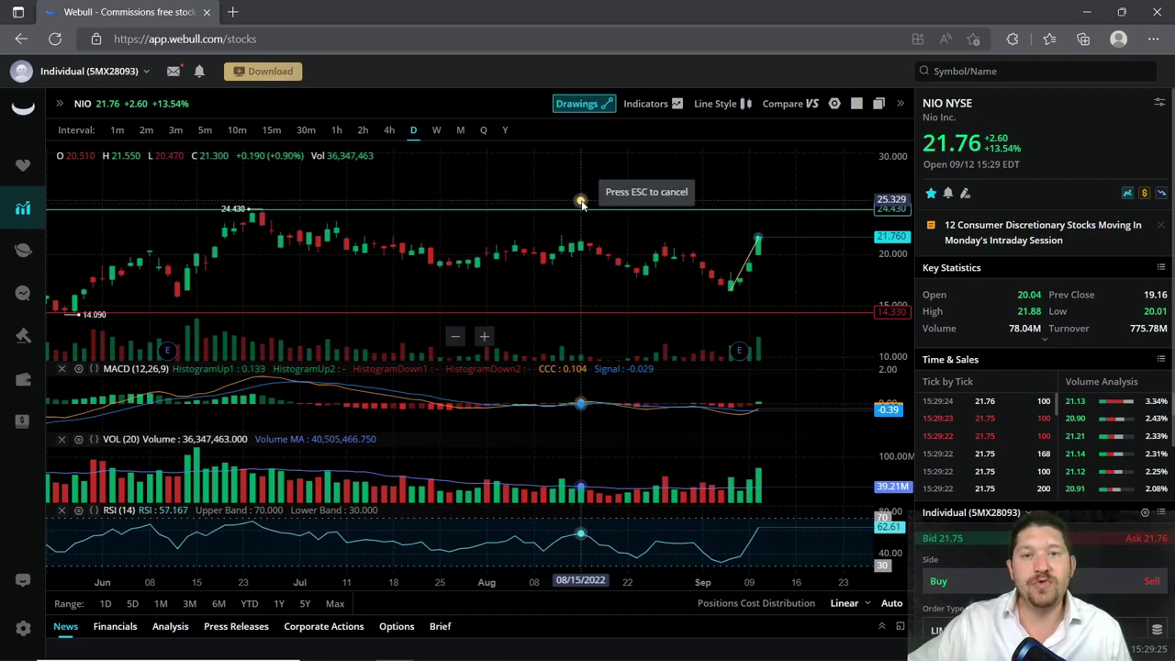
- Draw a horizontal line at 66.99 on the early-2021 peak of NIO's daily chart
scroll(636, 292, down, 1)
scroll(636, 290, down, 5)
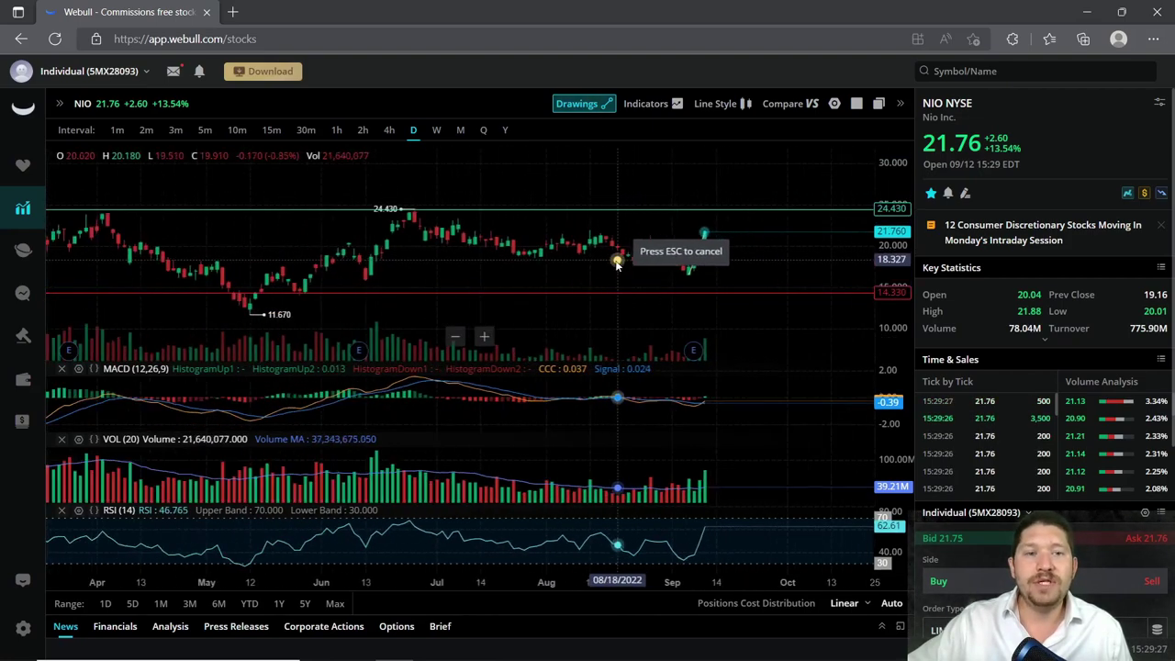
scroll(588, 292, down, 4)
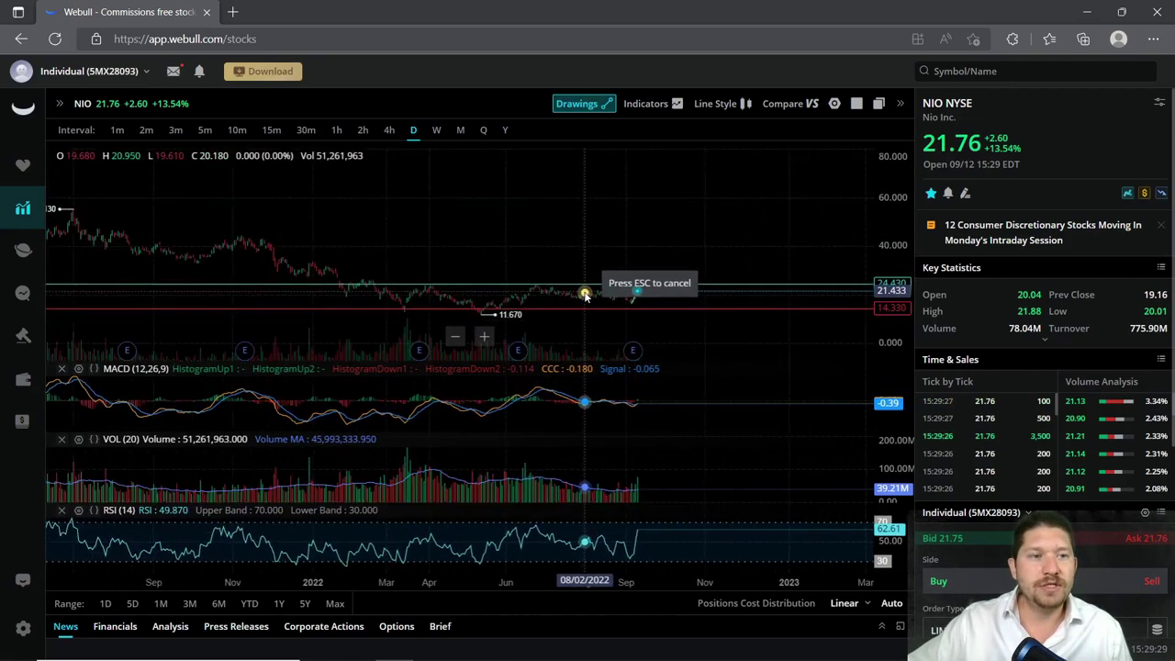
scroll(581, 300, down, 3)
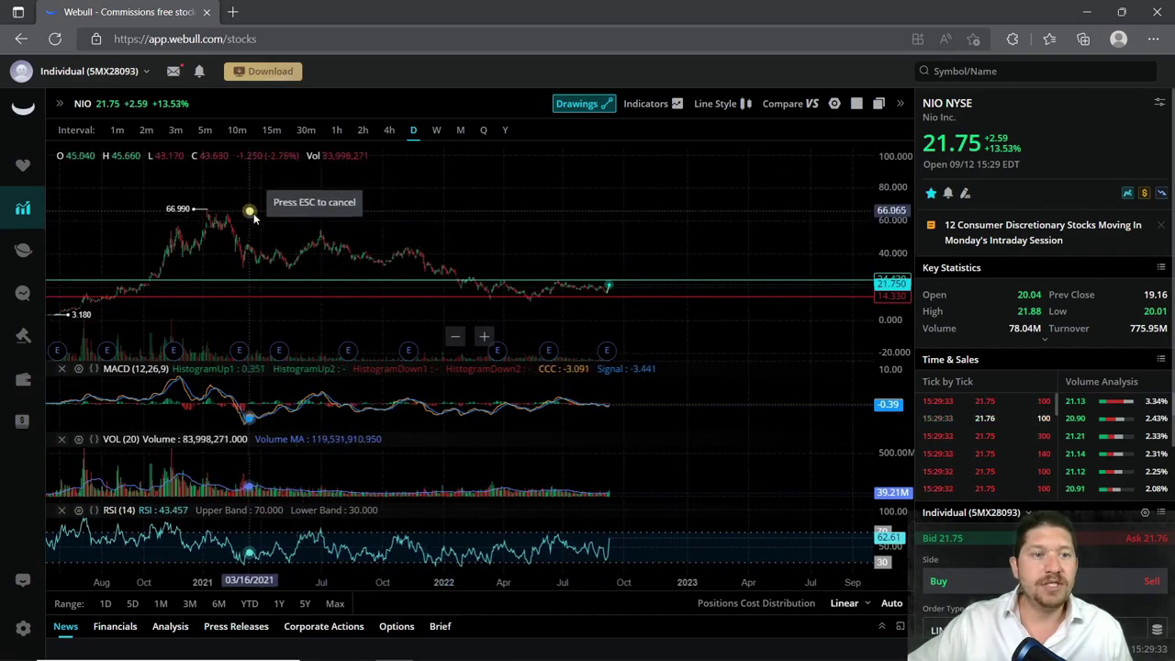
click(601, 106)
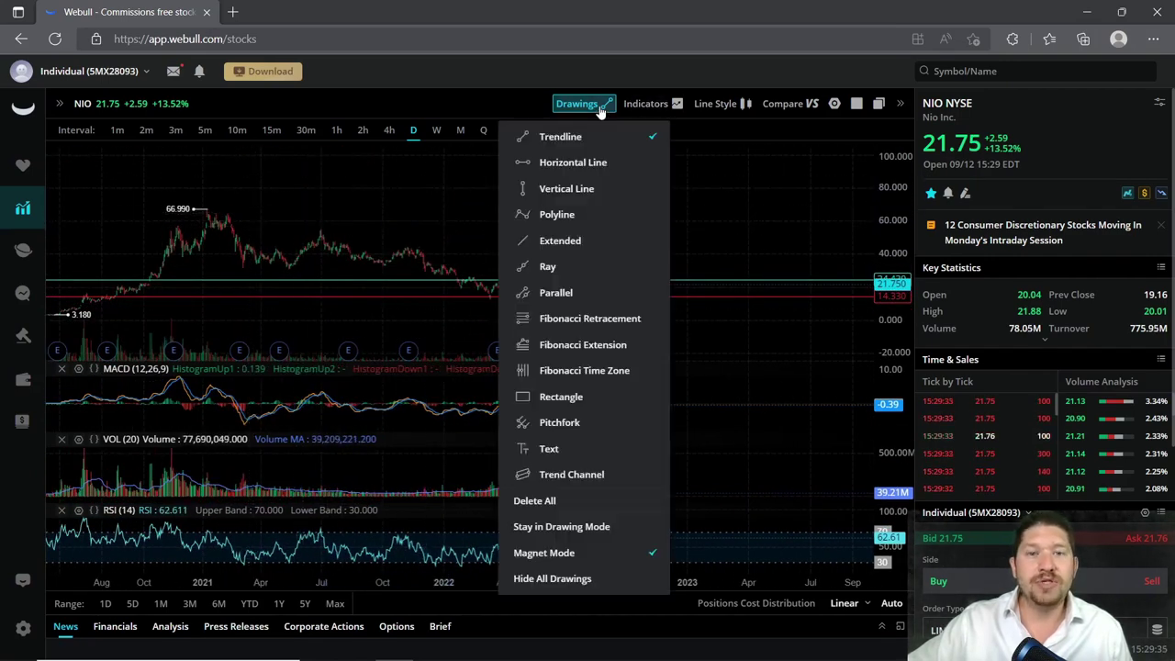
click(571, 163)
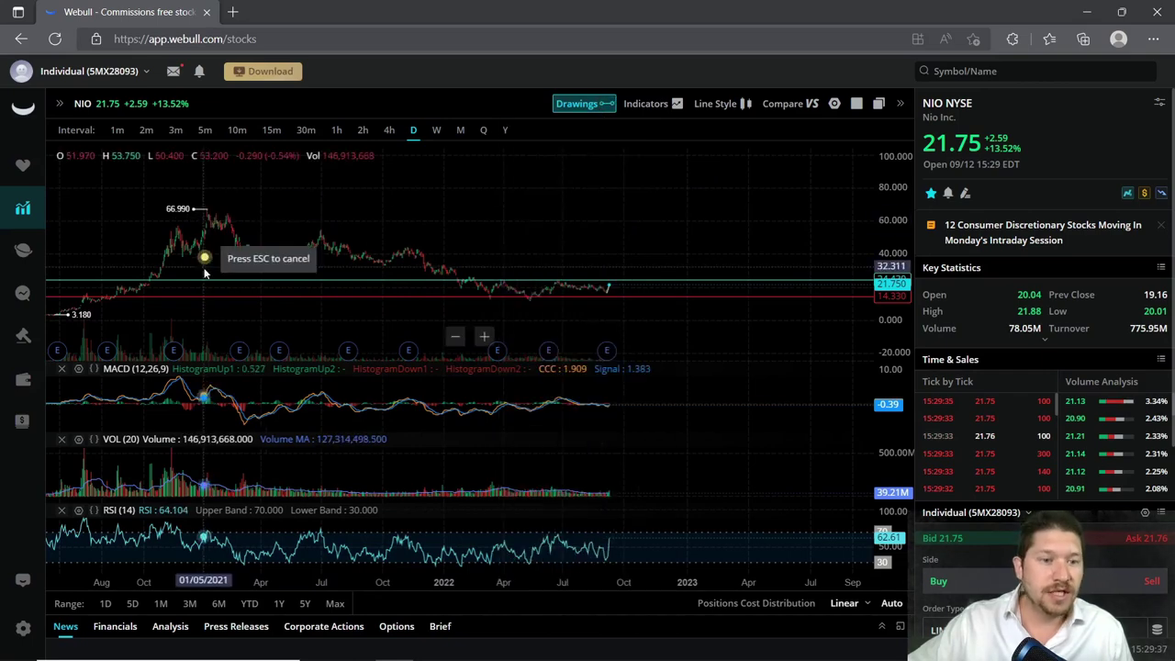
click(214, 210)
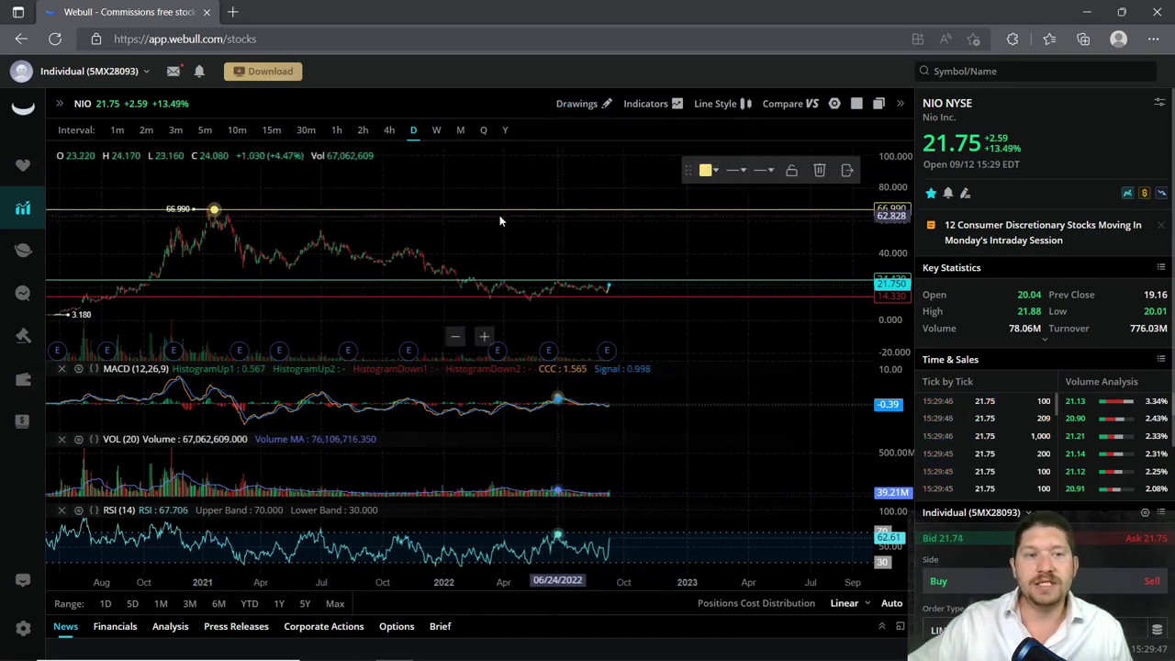
- Draw another horizontal line at about 30, above the current NIO price
click(578, 111)
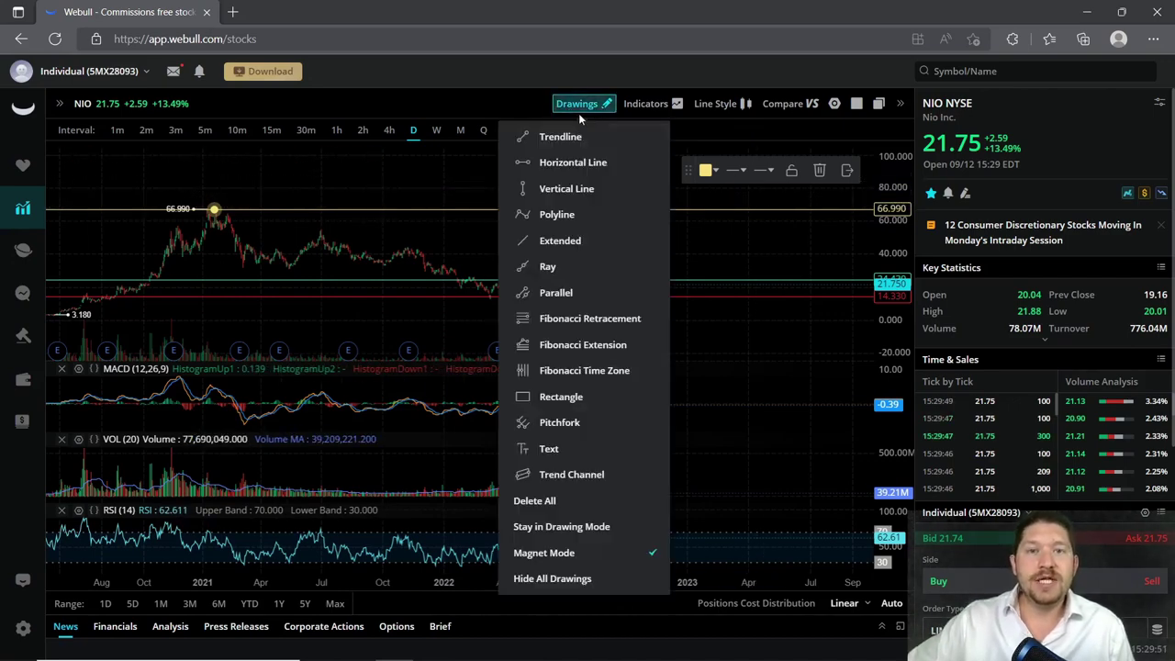
click(573, 161)
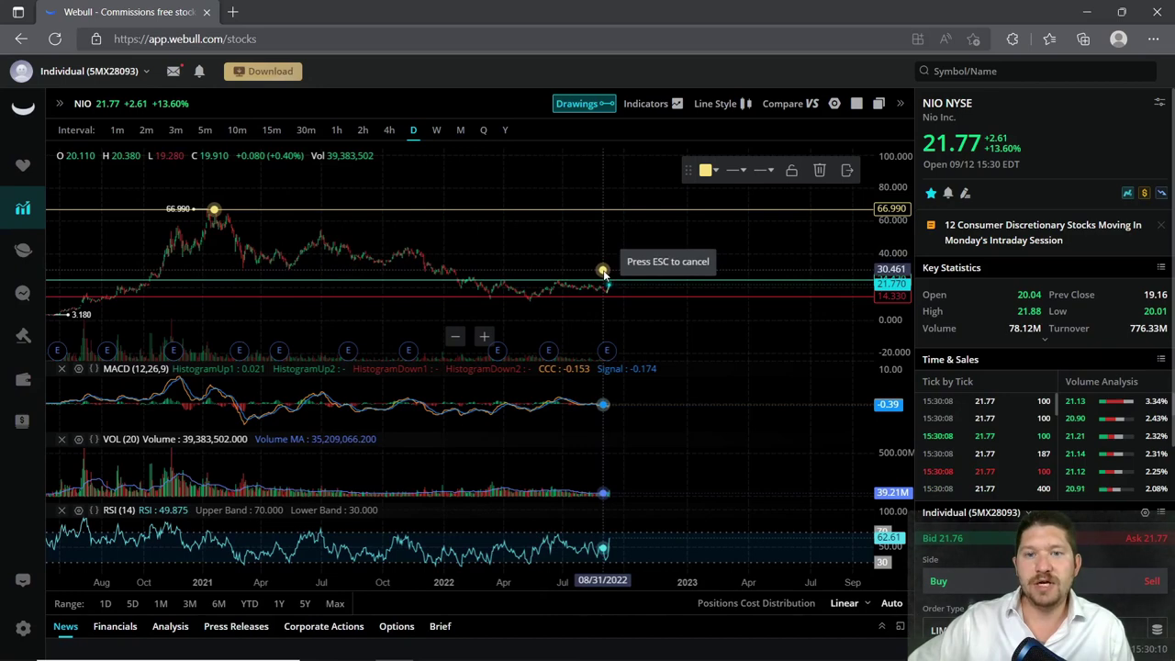
click(603, 272)
scroll(699, 279, up, 5)
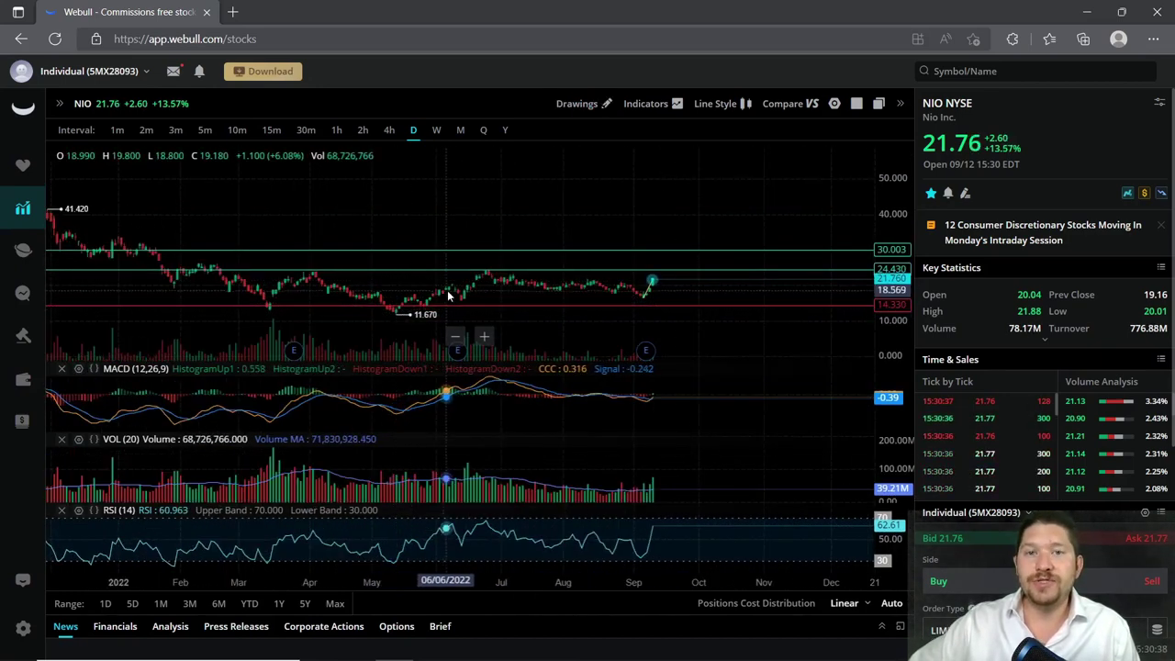
- Use a trendline from the 09/12/2022 candle to measure the potential rise to the horizontal lines at about 30 and 66.99
click(576, 102)
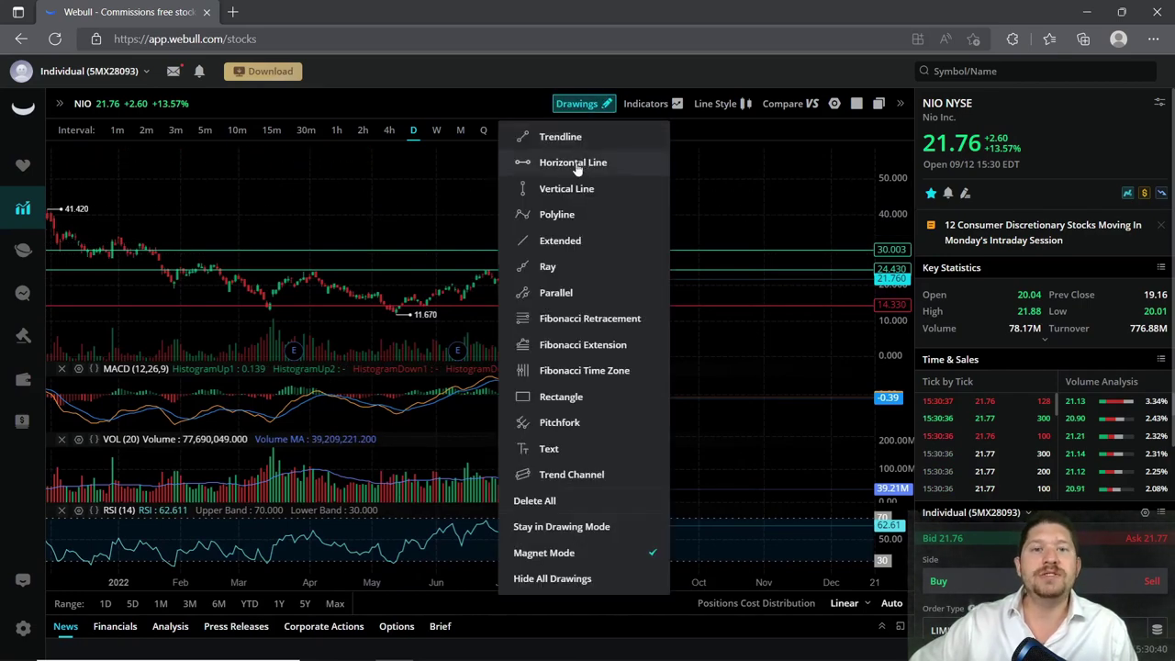
click(574, 138)
click(652, 279)
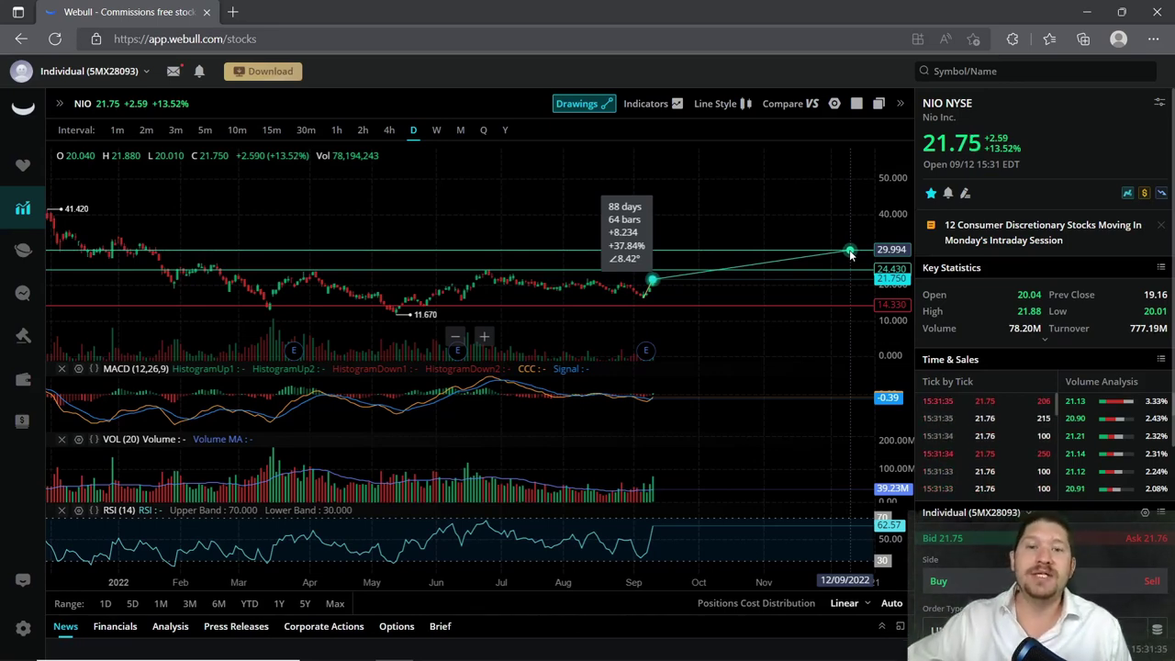
scroll(791, 252, down, 3)
scroll(791, 248, down, 2)
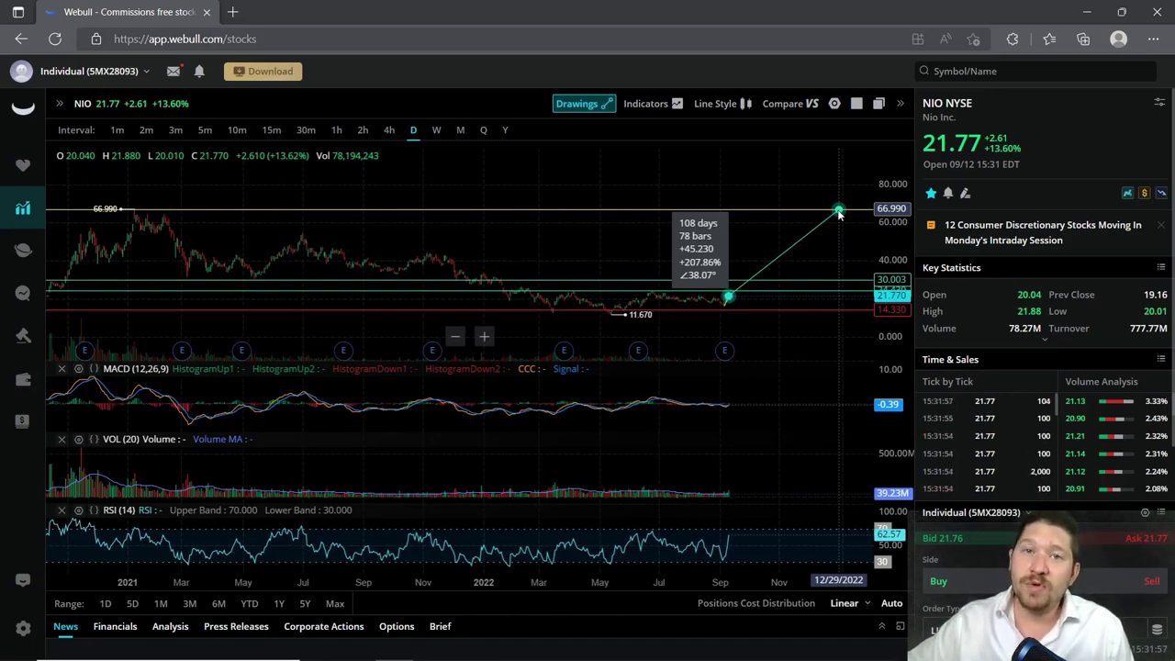
right_click(839, 213)
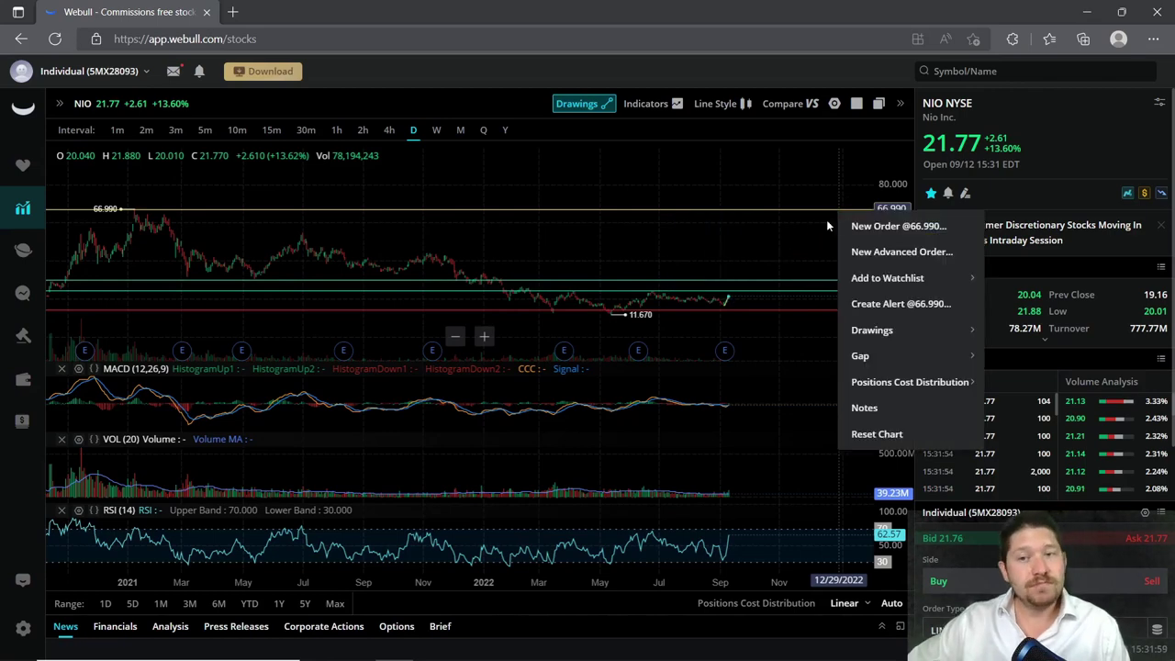
click(722, 254)
click(679, 245)
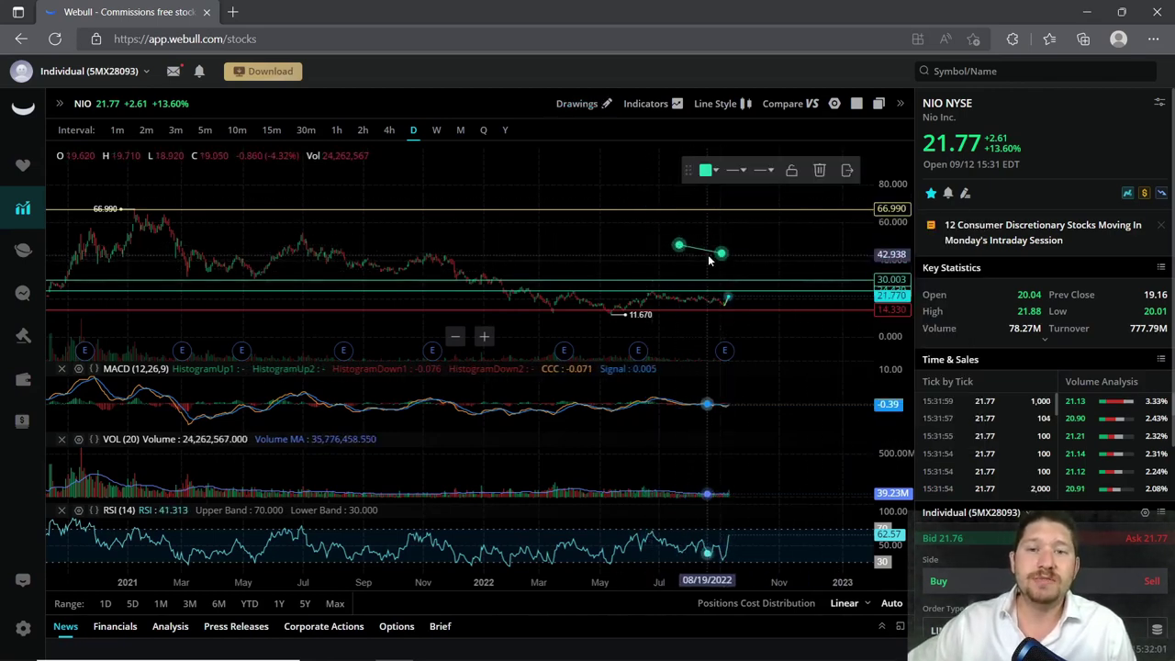
- Show the watchlist beside NIO's recent daily candles
scroll(781, 368, up, 5)
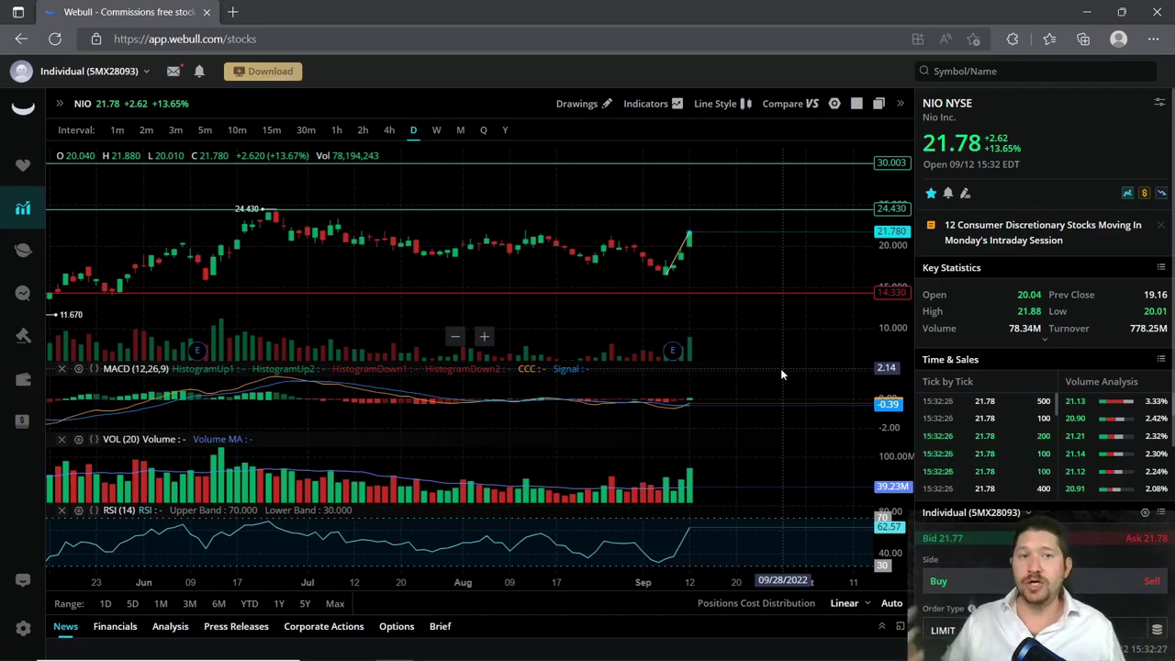
click(58, 103)
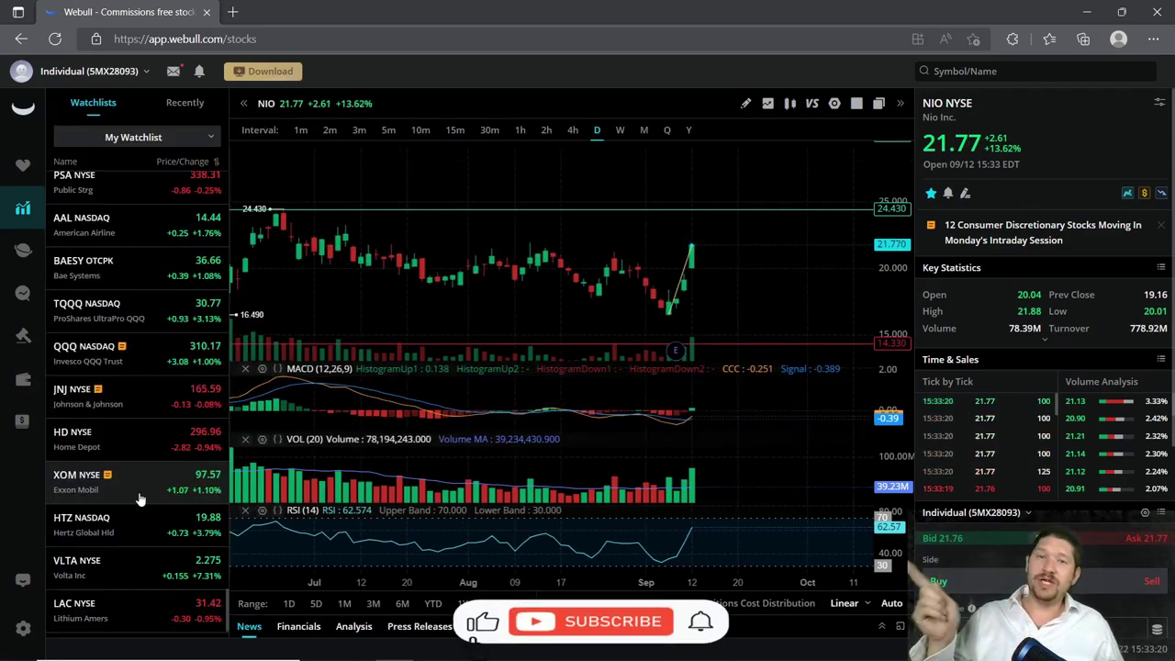